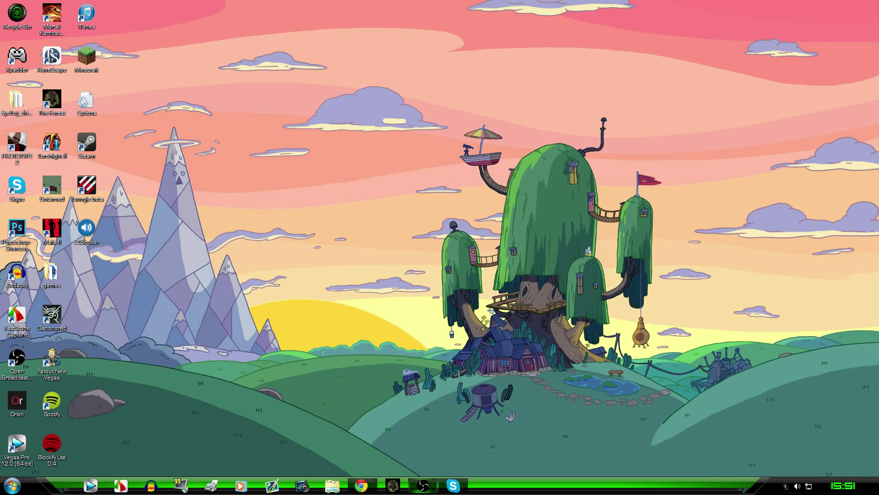
- Switch to the Chrome window and look over the Minecraft Forge, Lucky Block and TooManyItems pages
mouse_move(373, 489)
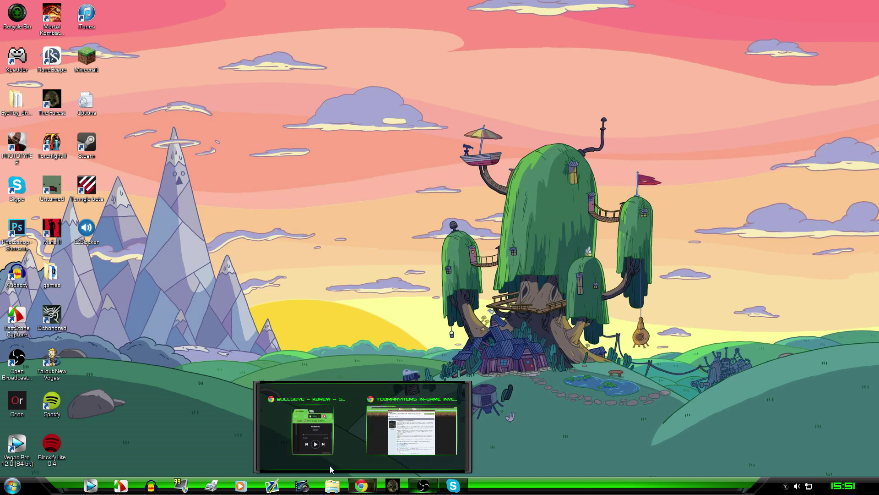
click(412, 431)
click(45, 6)
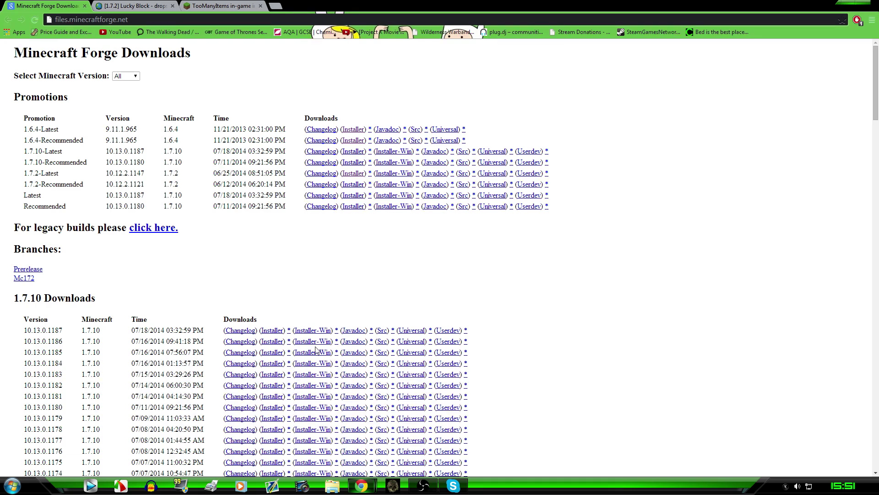
click(132, 7)
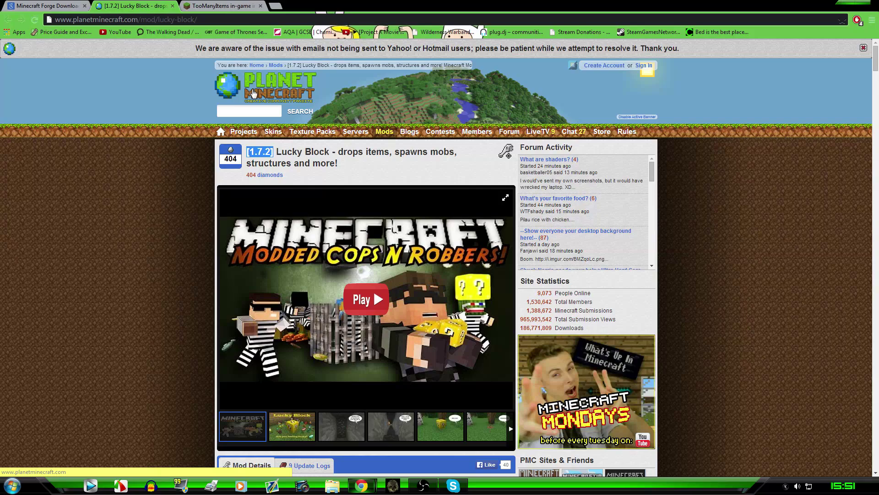
click(208, 5)
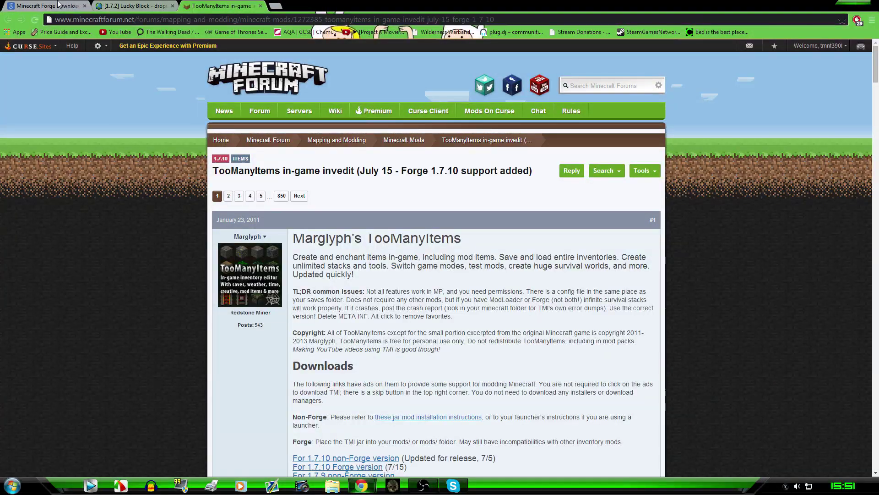
- Check the Minecraft version in the Lucky Block mod's title against the Forge and TooManyItems download pages
click(58, 4)
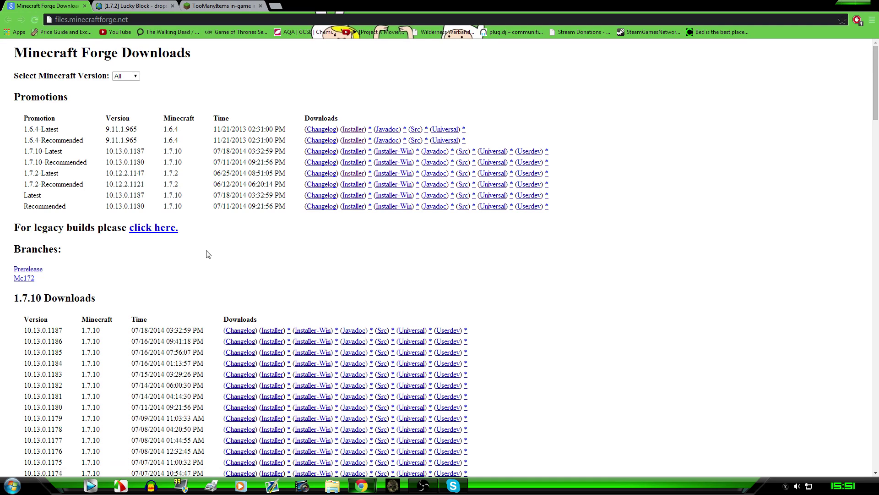
click(122, 4)
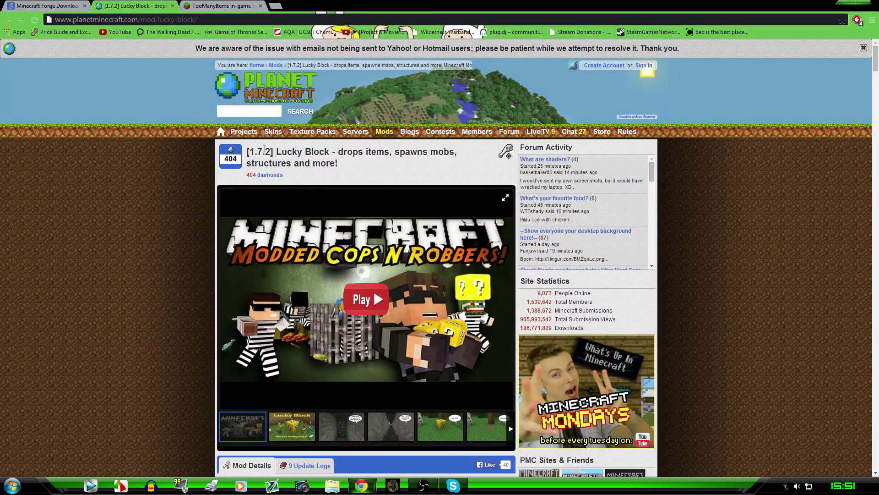
drag(276, 155, 251, 150)
click(44, 5)
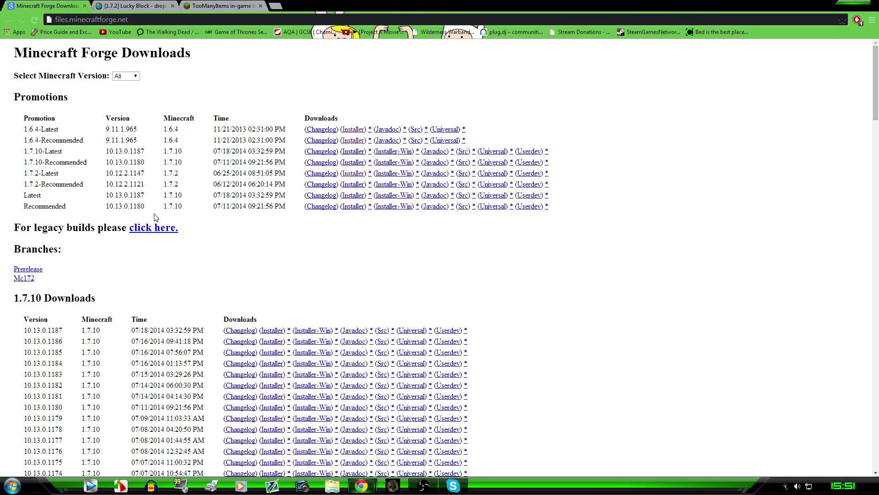
click(168, 4)
key(ctrl+Tab)
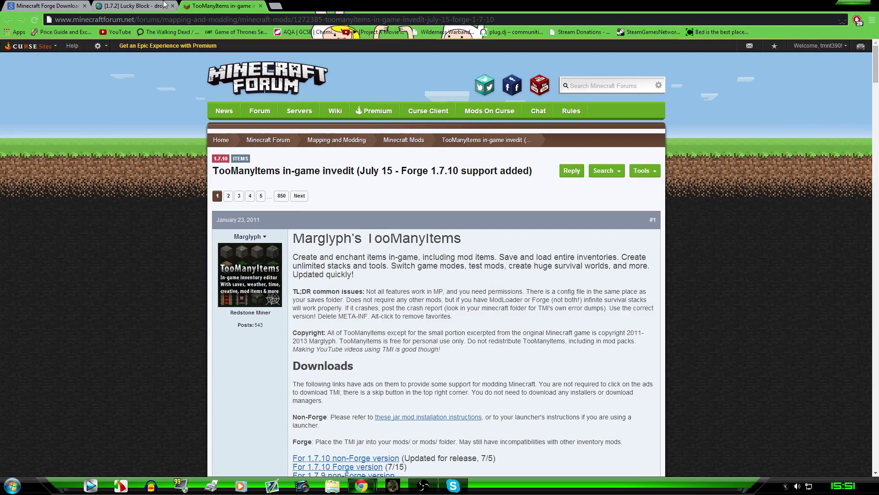
click(97, 5)
click(52, 6)
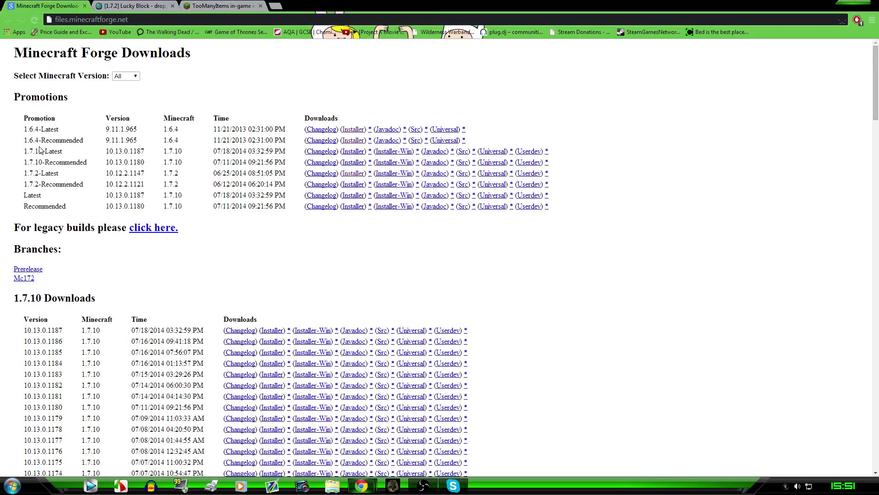
- Examine the Forge downloads list for builds matching Minecraft 1.7.2, the version named in the Lucky Block title
scroll(109, 286, down, 9)
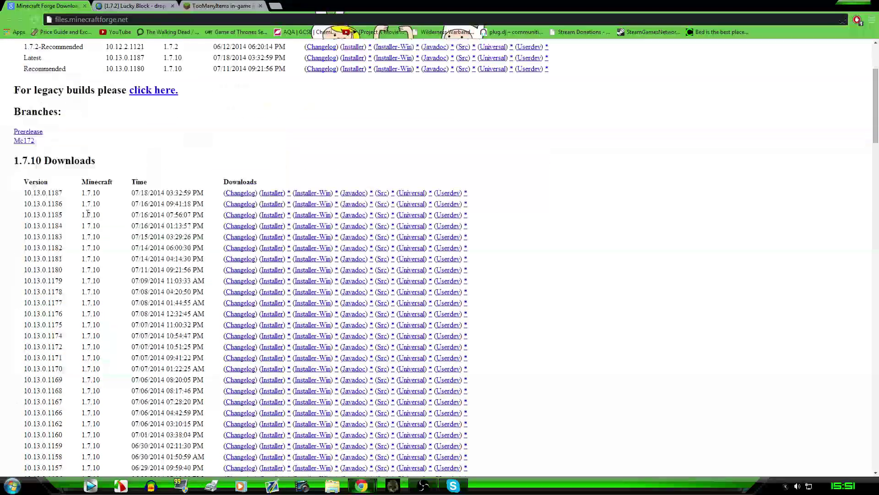
drag(41, 306, 201, 313)
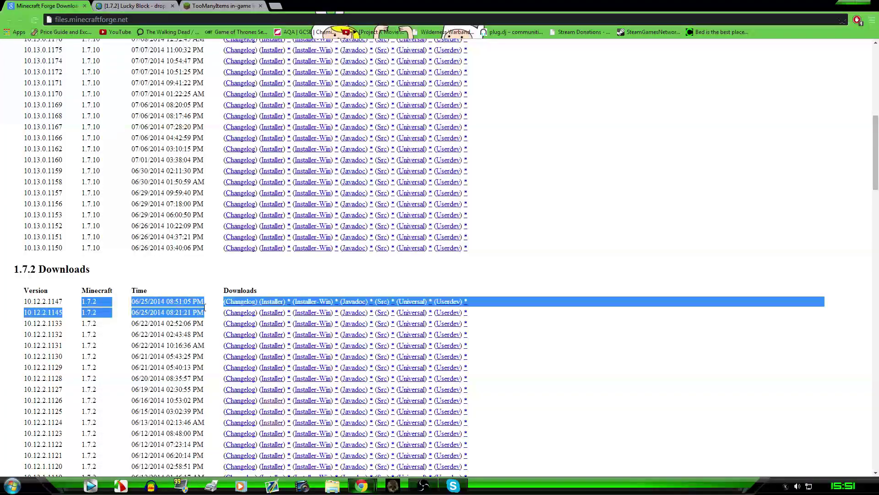
scroll(158, 326, up, 5)
scroll(158, 325, up, 4)
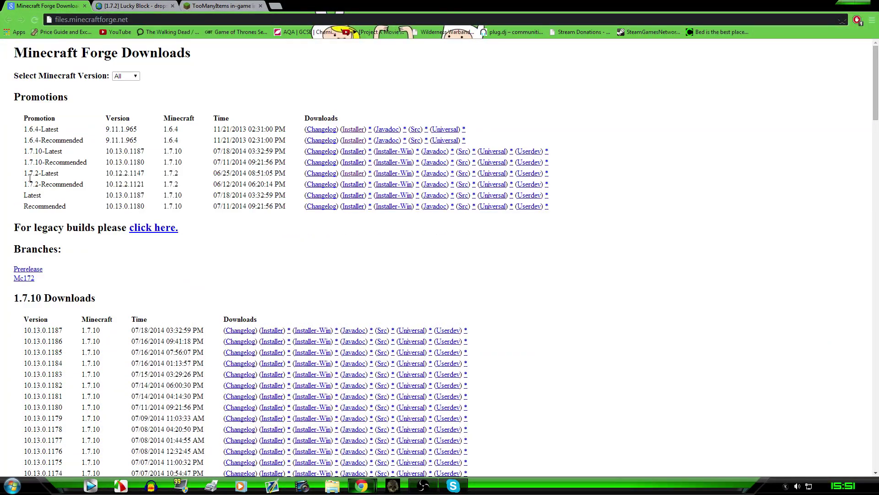
drag(24, 173, 69, 183)
click(68, 184)
click(105, 6)
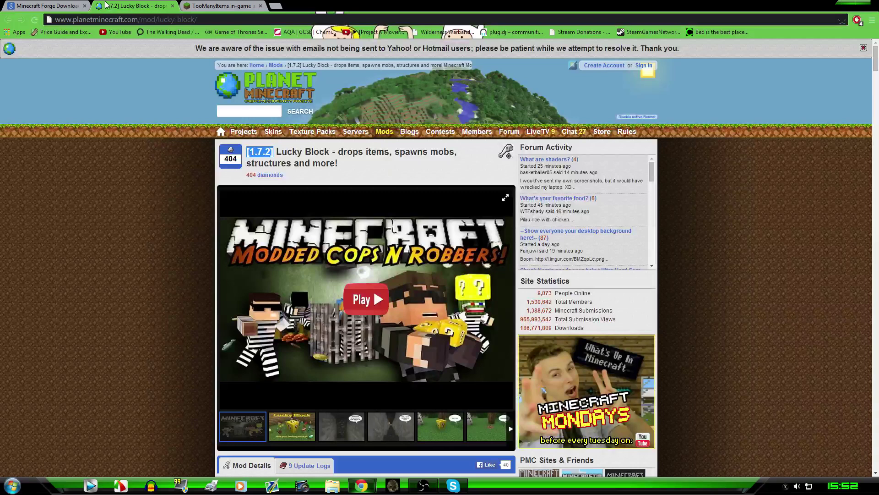
- Request the 1.7.2-Latest Forge installer from the Promotions list and stay on the adf.ly page when warned about a redirect
click(68, 6)
drag(26, 184, 281, 194)
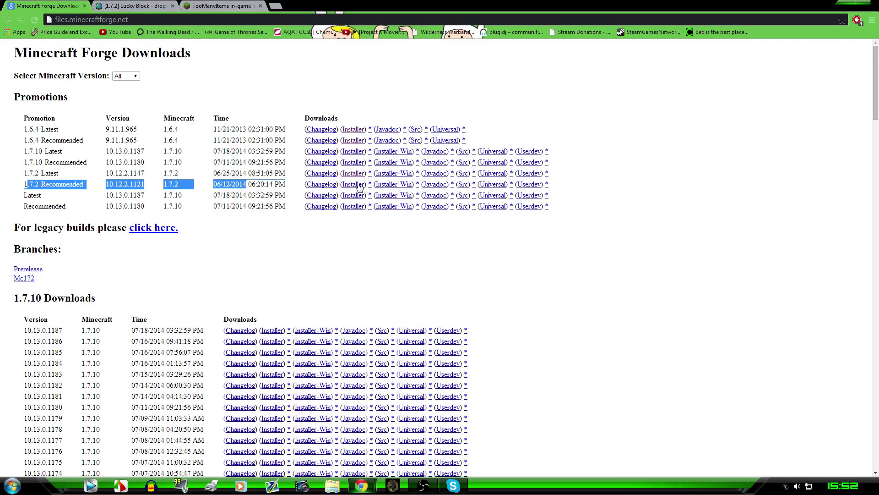
click(277, 187)
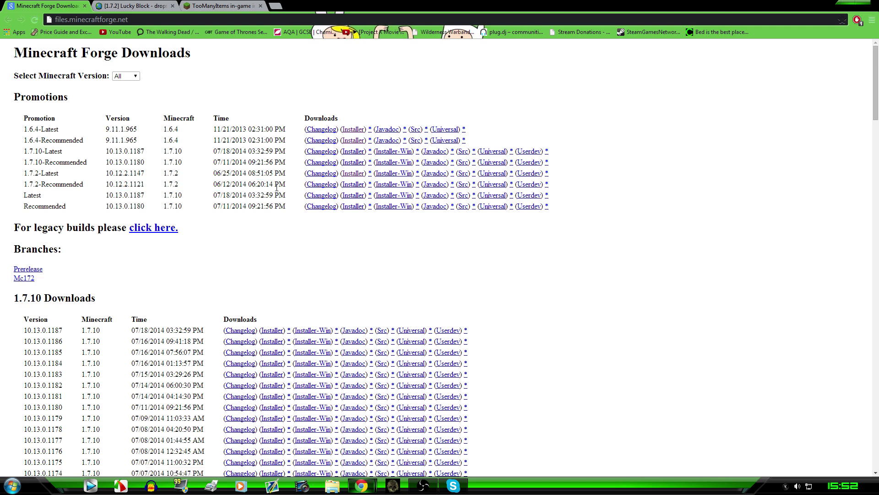
click(354, 176)
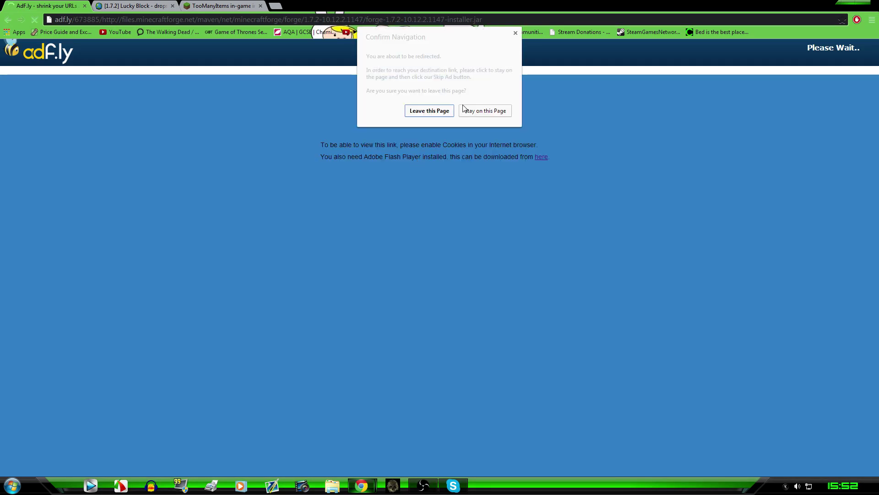
click(479, 111)
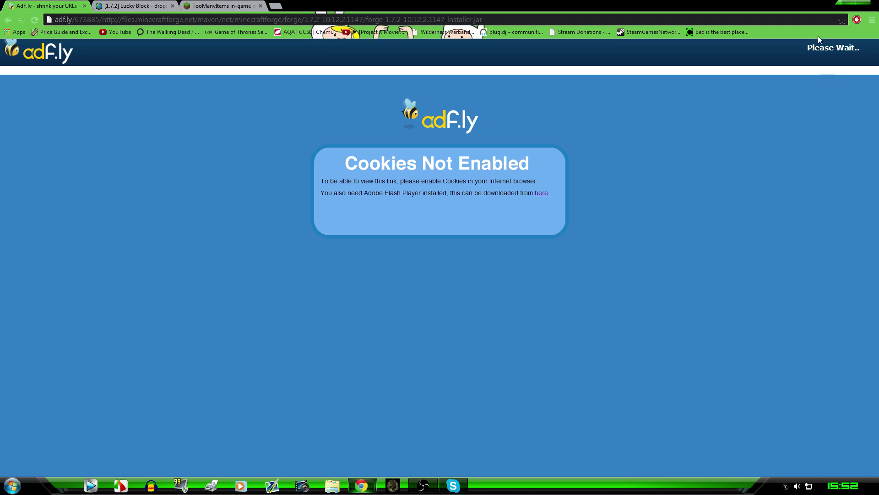
- Open the Lucky Block mod's download page from Planet Minecraft and follow the TooManyItems download link on the forum page
click(133, 6)
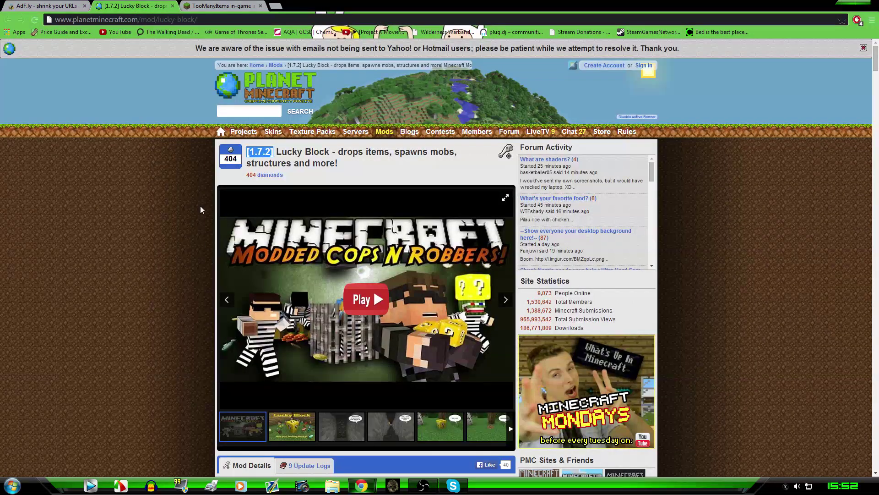
scroll(200, 206, down, 5)
scroll(200, 206, up, 5)
scroll(302, 184, down, 3)
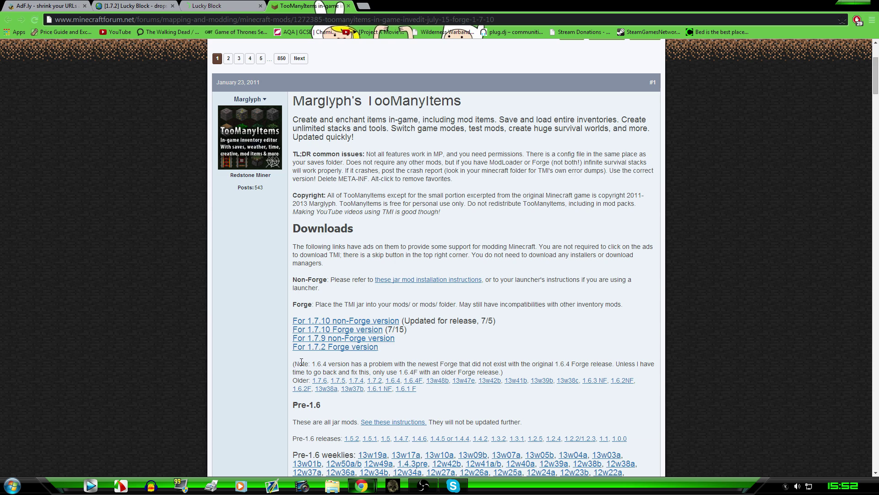
click(197, 7)
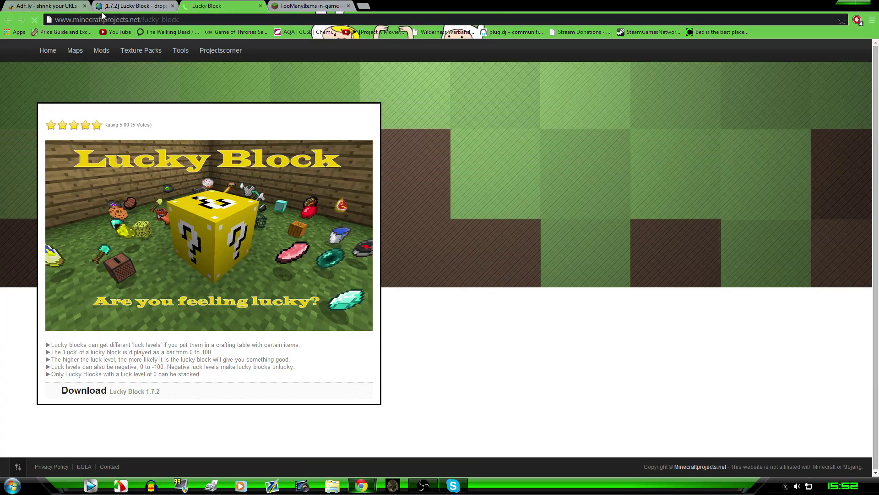
click(294, 5)
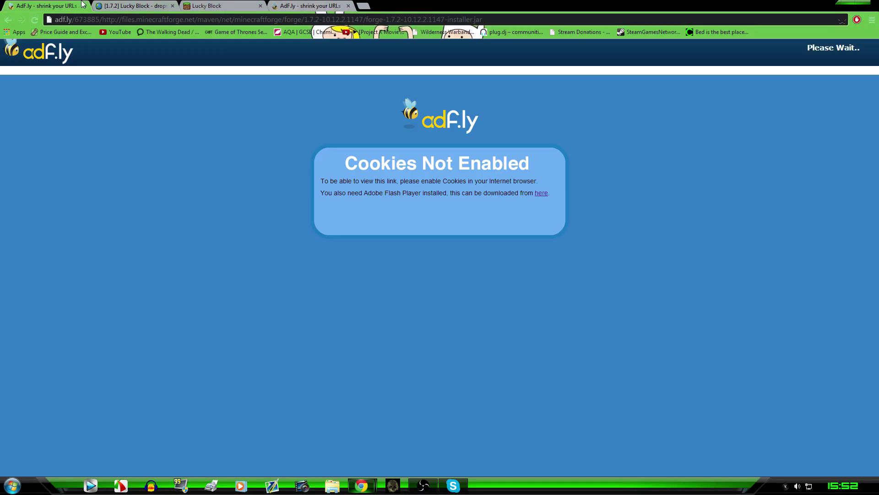
- Skip the ad on the Forge download page and keep the Forge 1.7.2 installer jar
click(831, 55)
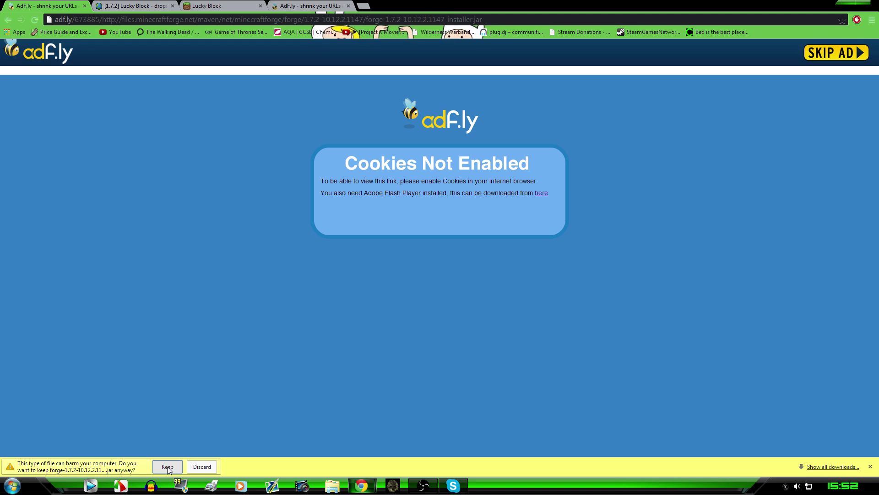
click(167, 467)
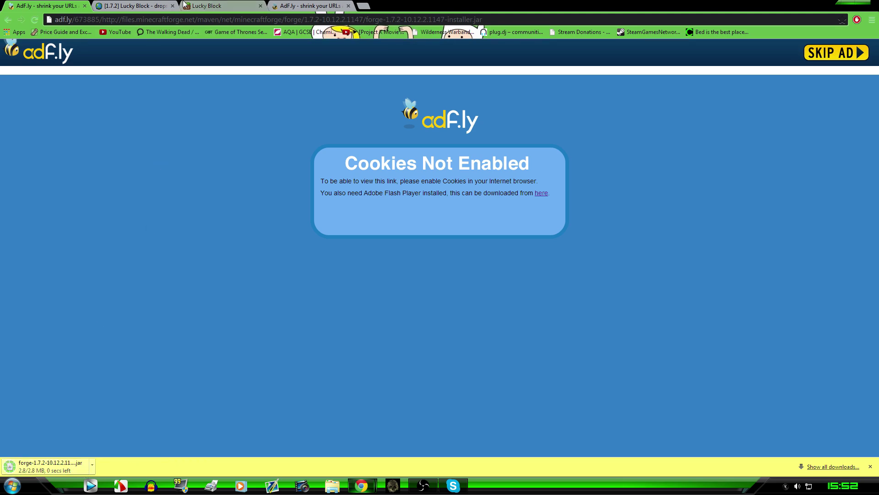
- Download the Lucky Block 1.7.2 jar from the Minecraftprojects page, keeping it alongside the TooManyItems jar
click(118, 5)
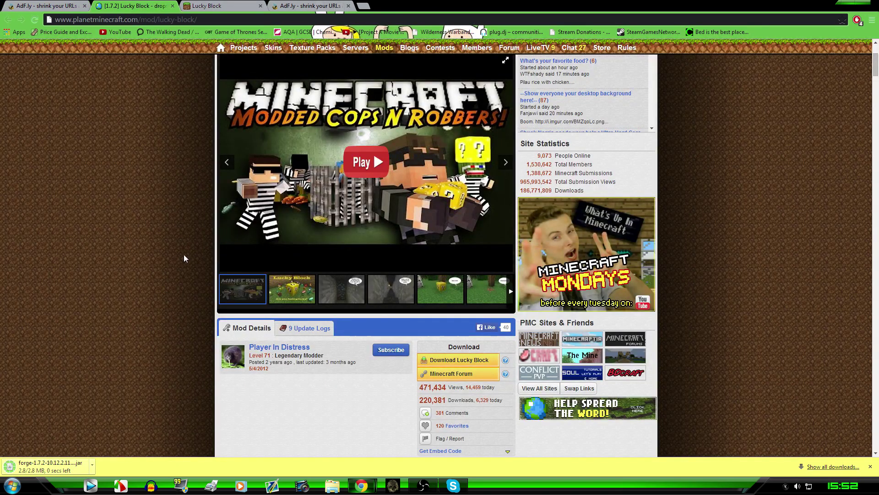
scroll(467, 352, up, 3)
key(ctrl+Tab)
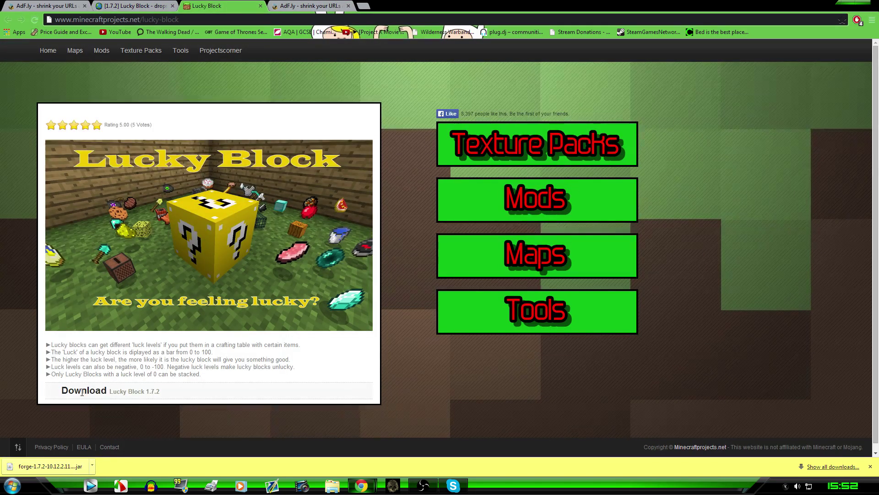
click(117, 395)
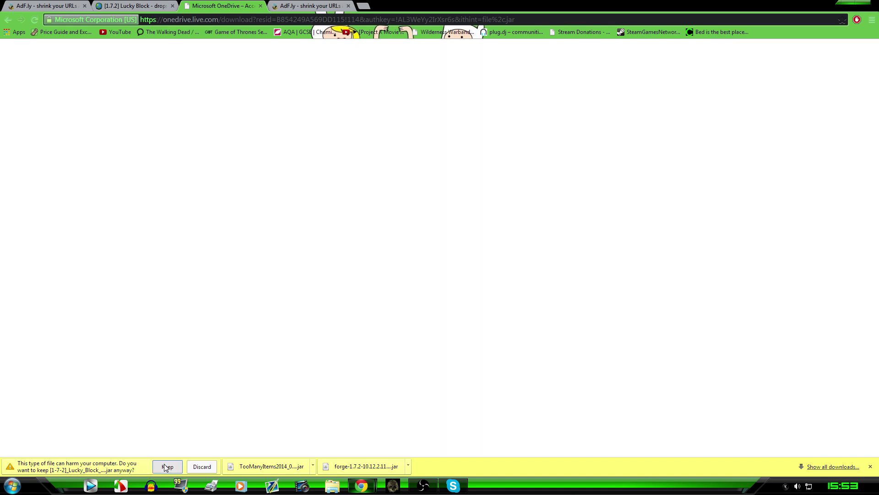
- Fit the browser to the right half of the screen, copy the Forge, TooManyItems and Lucky Block jars to the desktop, and minimize the browser
drag(506, 5, 495, 24)
key(super+Left)
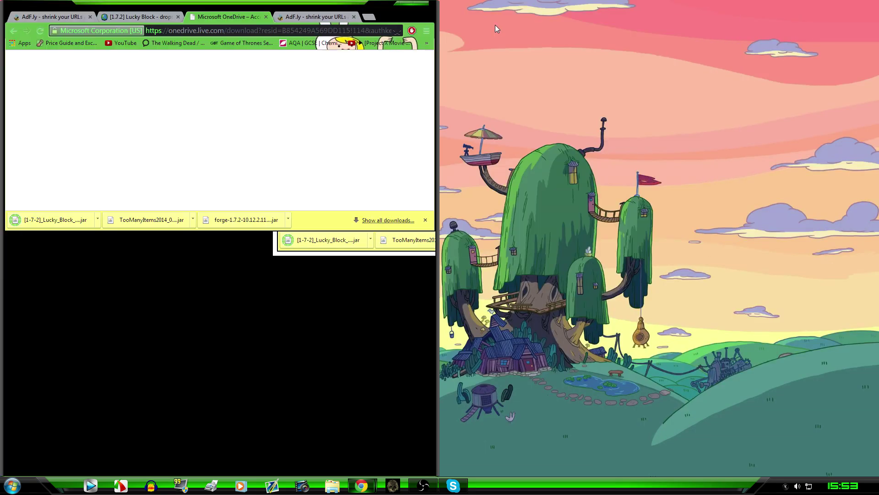
key(super+Right)
key(super+Right)
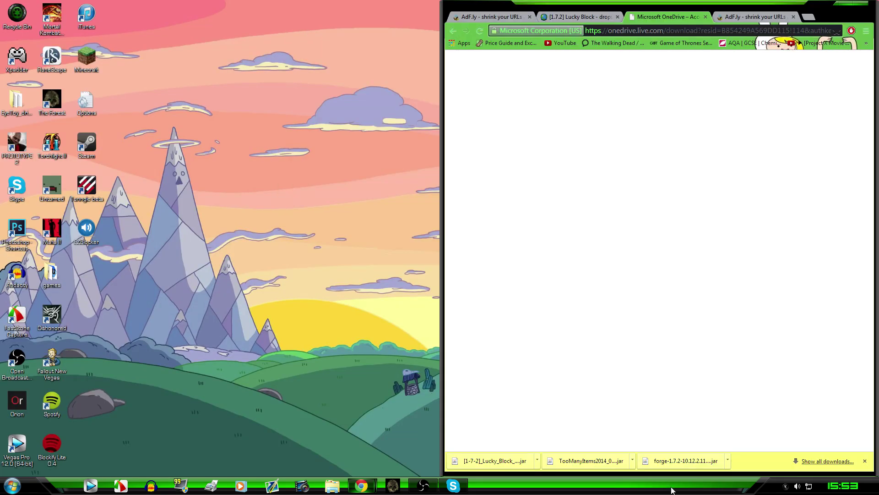
drag(676, 461, 306, 174)
drag(591, 461, 309, 198)
drag(493, 461, 302, 242)
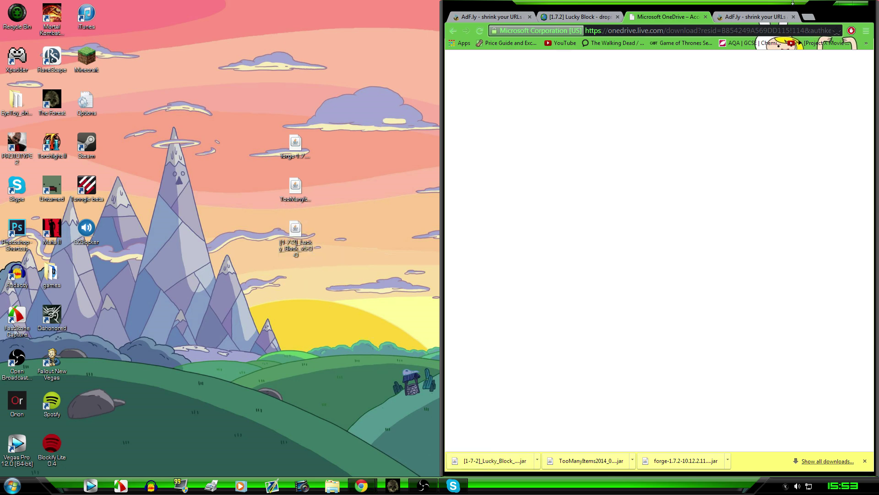
click(838, 9)
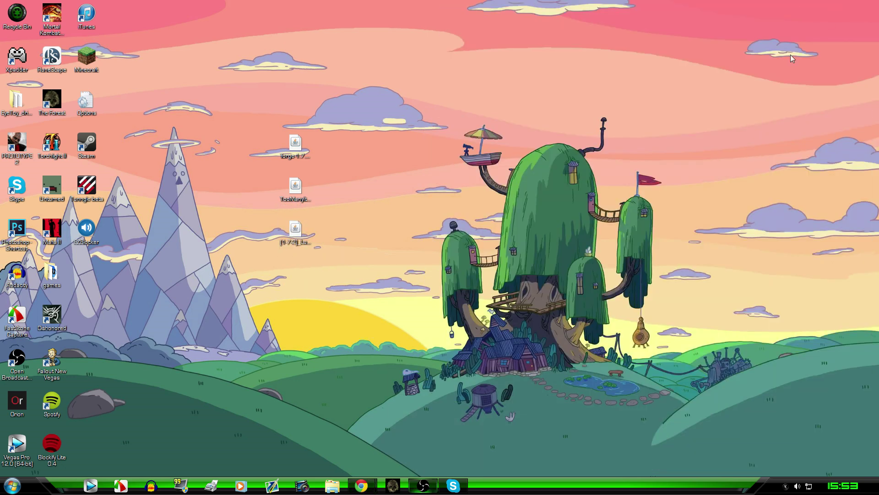
- Try to install the Forge client into the default .minecraft folder using the installer jar on the desktop
click(295, 148)
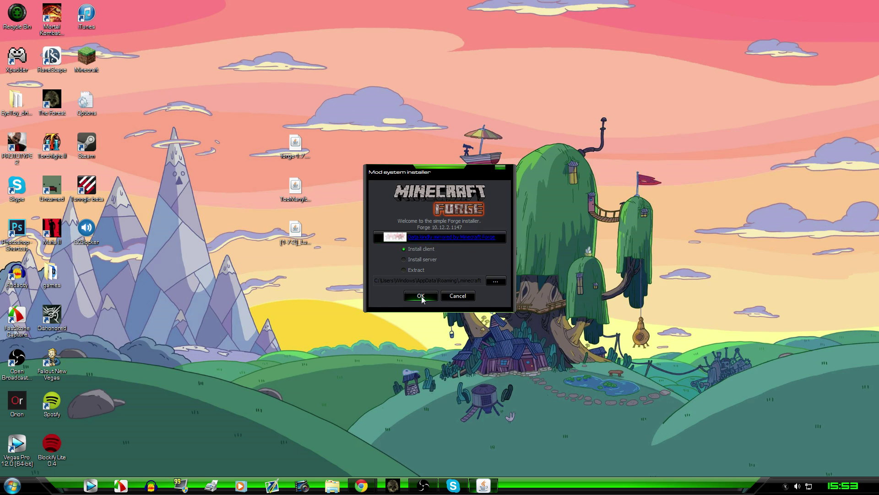
click(422, 297)
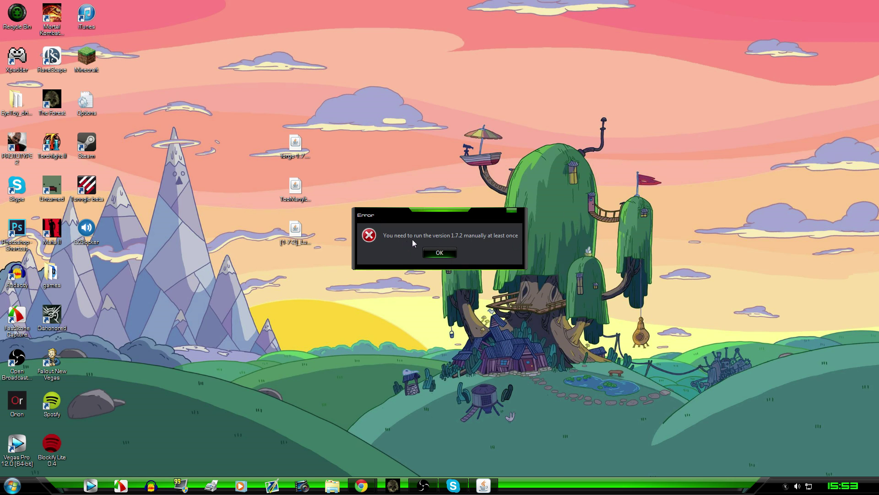
click(440, 253)
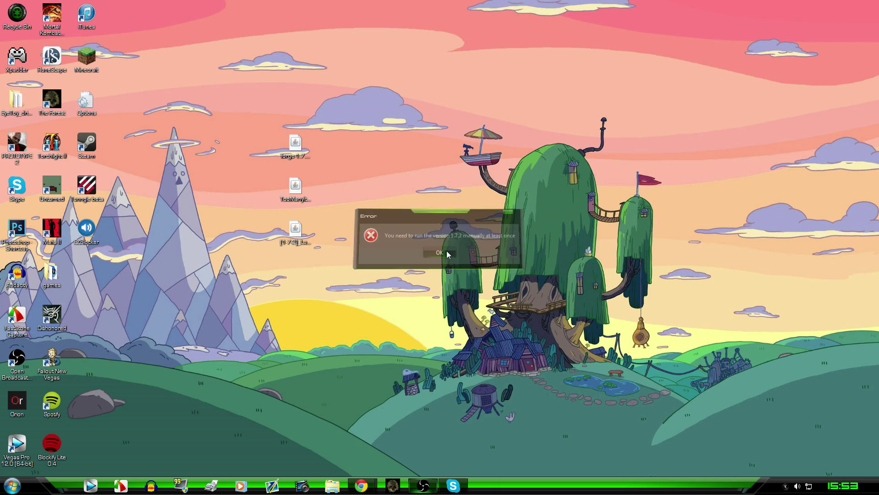
- Set the launcher's existing profile to use release 1.7.2, save it, and run the game once before closing it
double_click(94, 68)
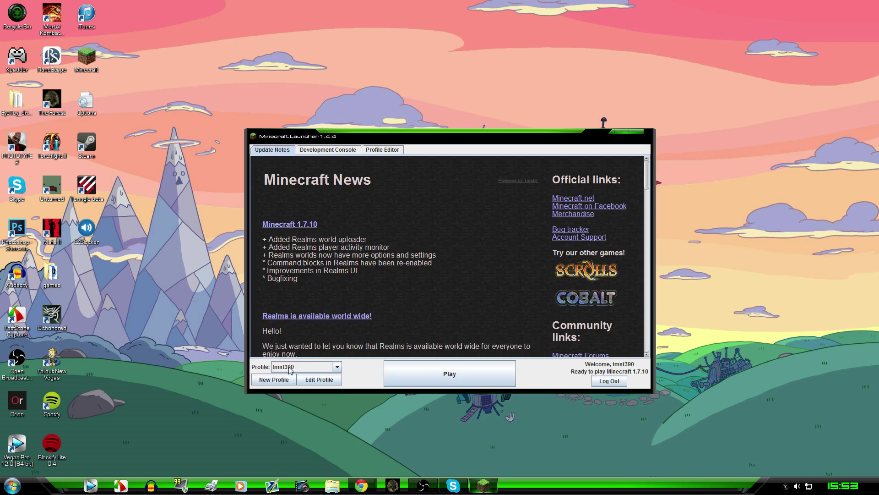
click(319, 380)
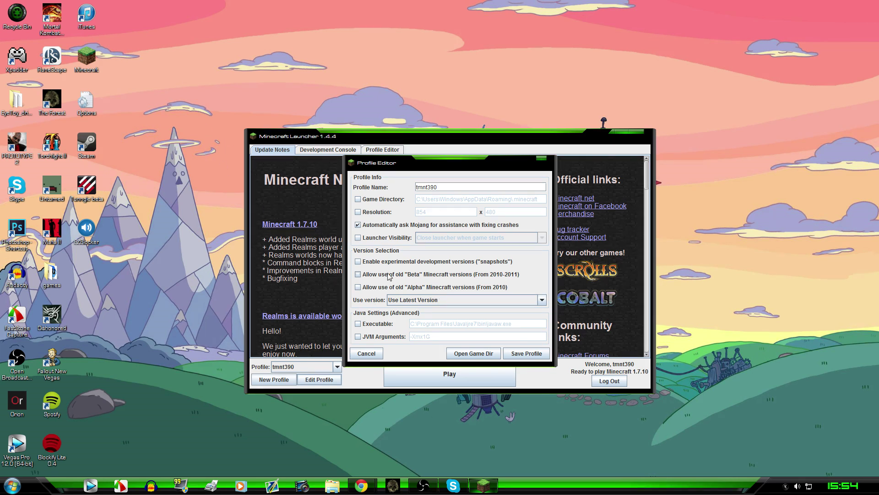
click(412, 300)
scroll(416, 333, down, 1)
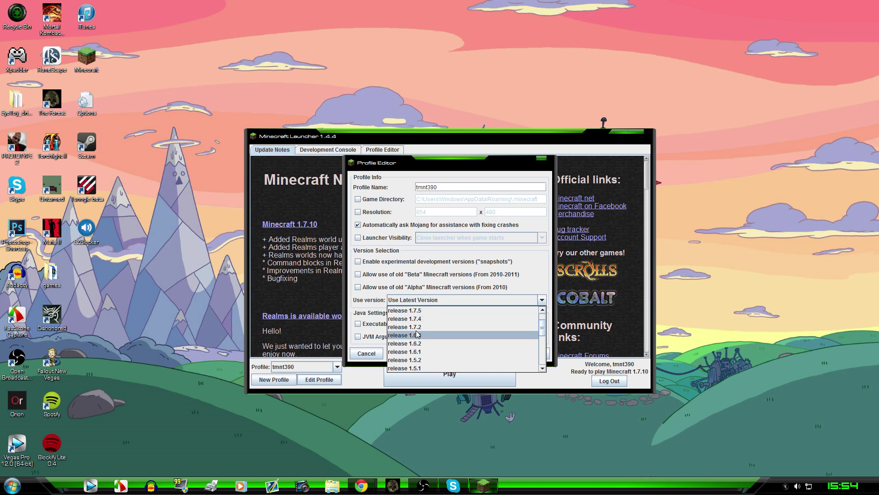
click(428, 327)
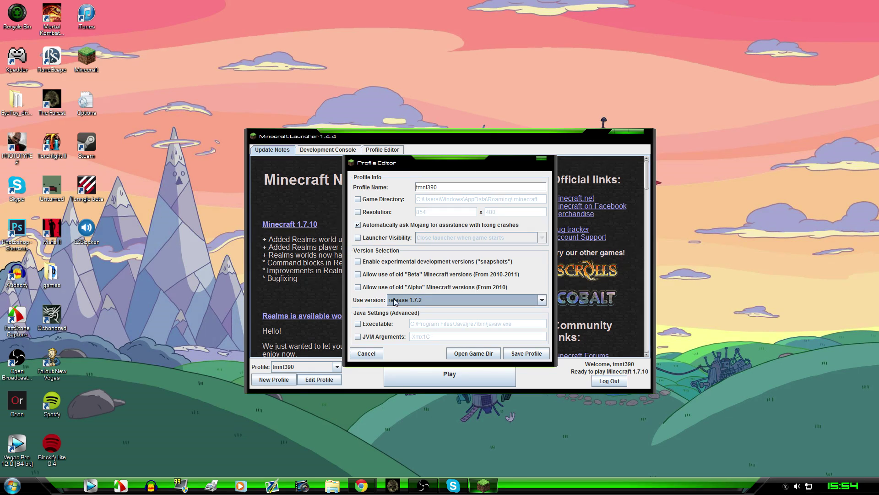
click(533, 356)
click(455, 374)
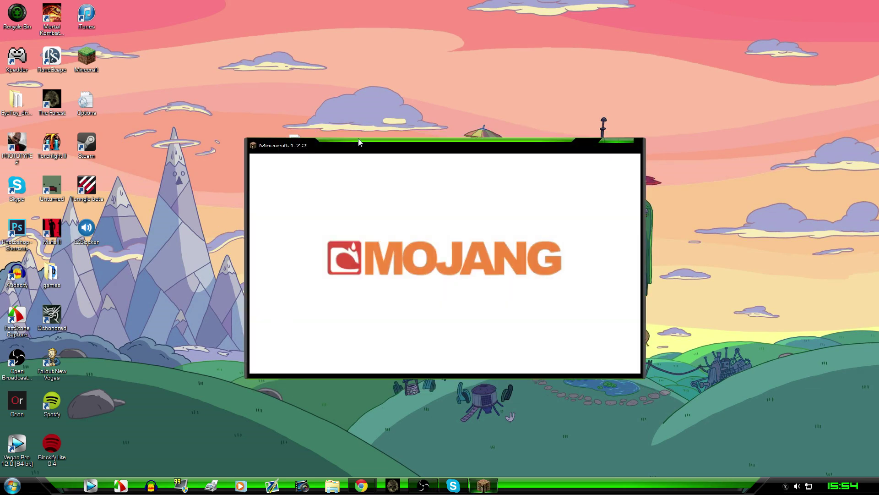
click(624, 148)
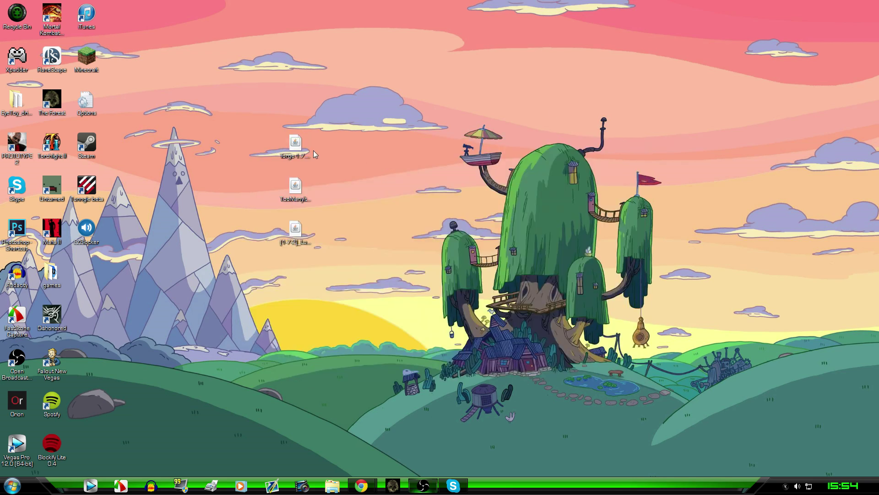
- Install the Forge client into the default .minecraft folder with the installer jar on the desktop
double_click(313, 155)
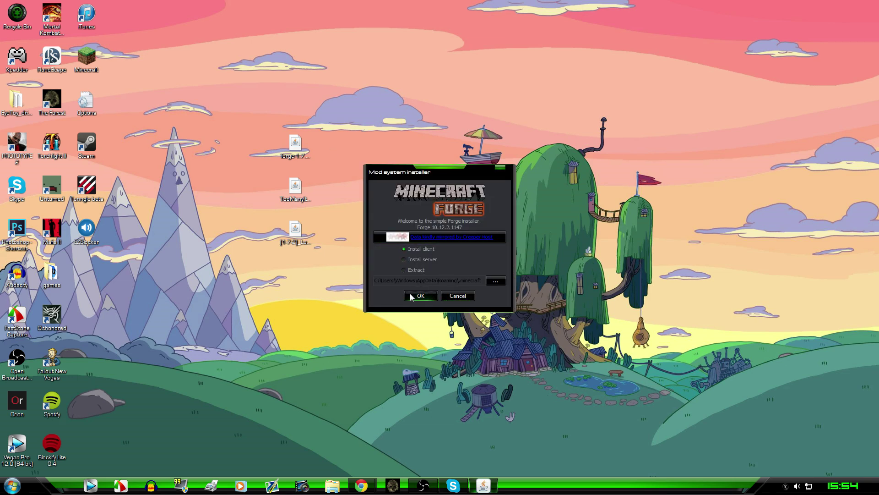
click(411, 296)
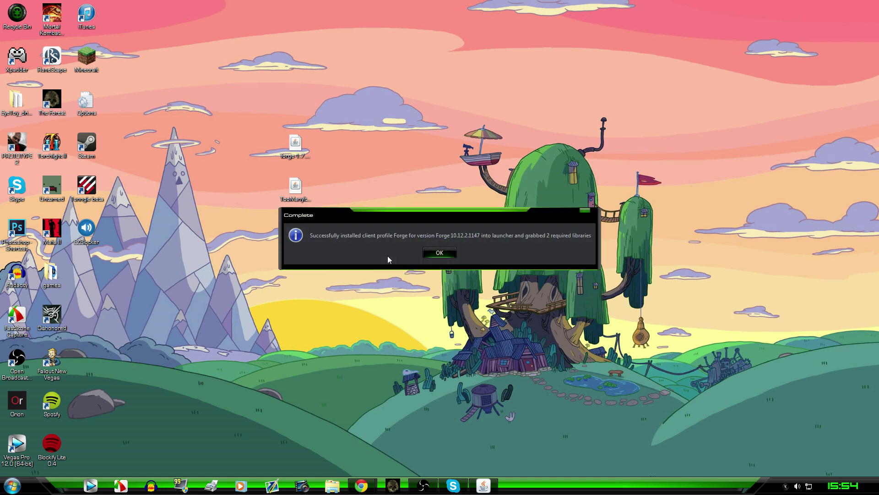
click(431, 255)
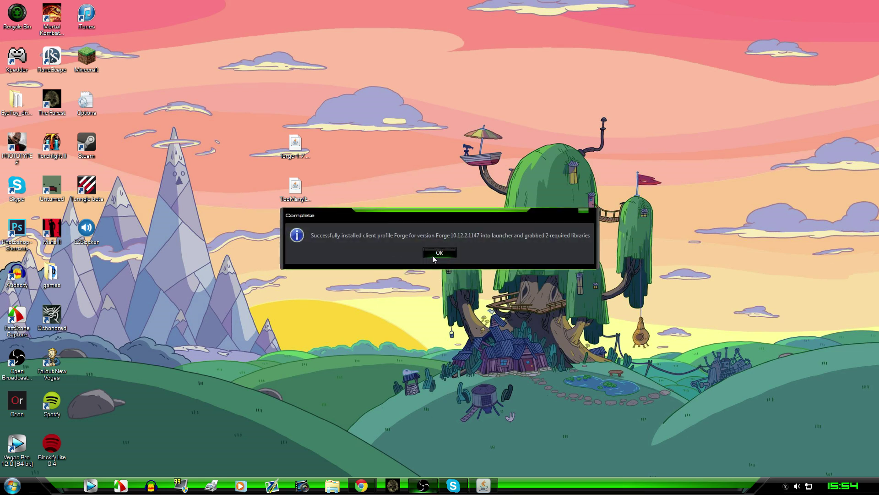
- Start Minecraft from the launcher with the Forge profile, using the account that is already logged in
double_click(87, 59)
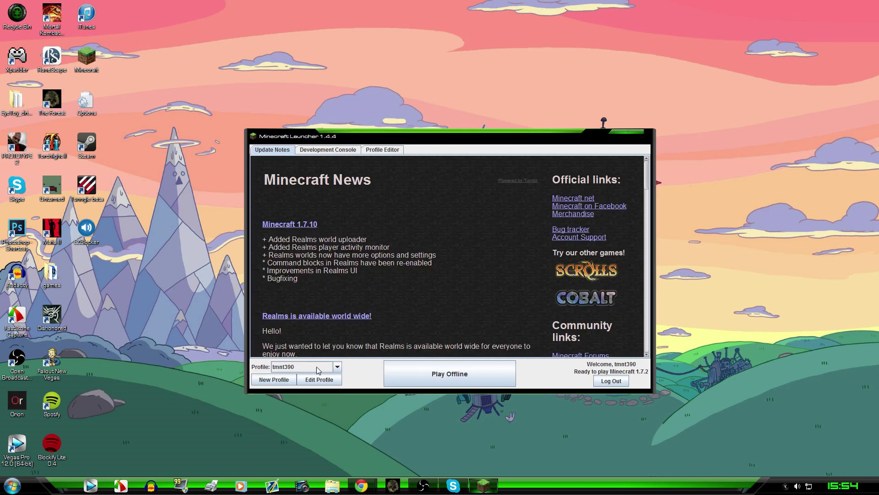
click(338, 367)
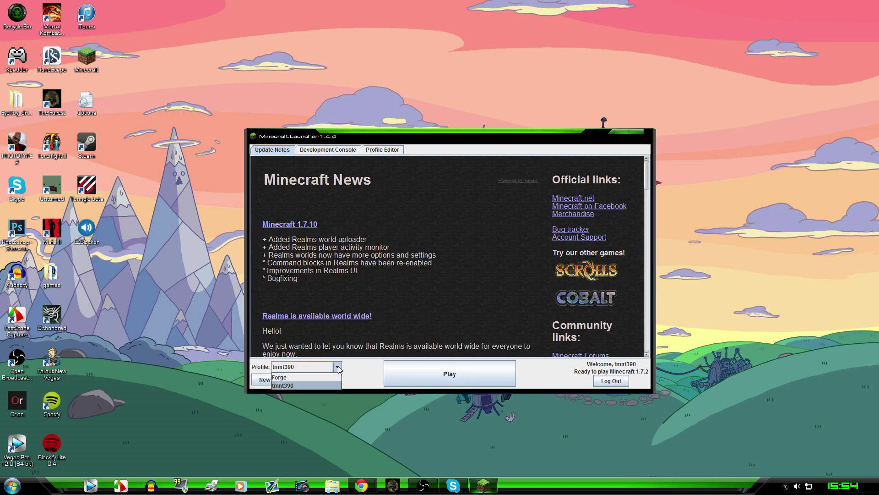
click(280, 377)
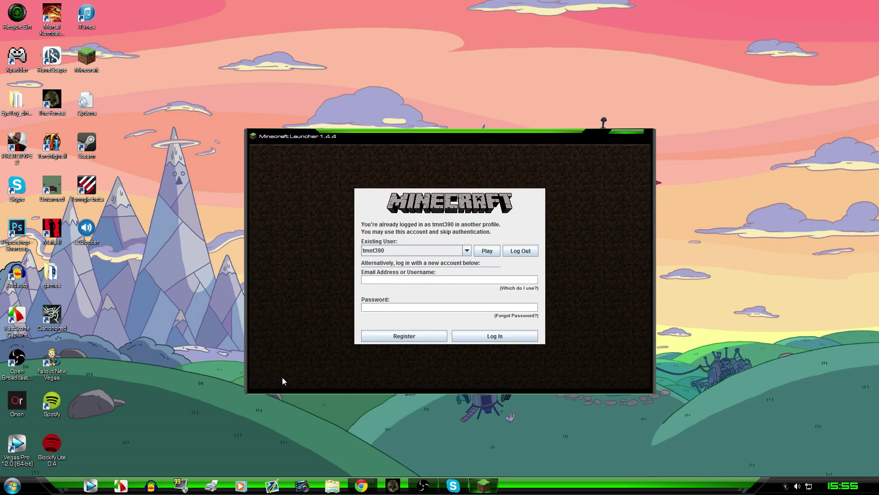
click(486, 255)
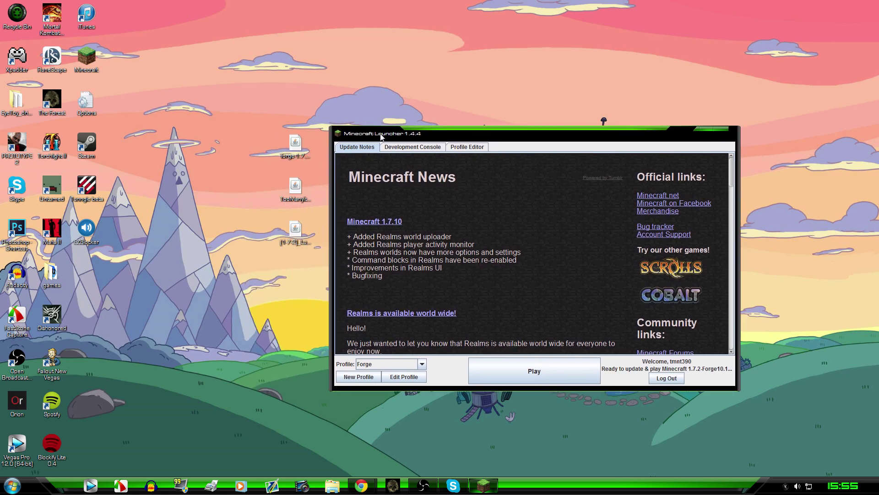
click(531, 372)
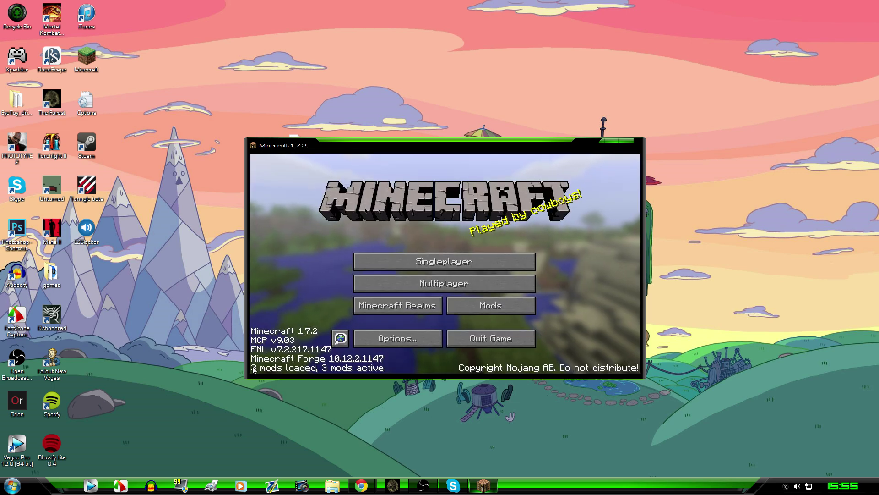
- Examine the entries in the game's mod list and close the game
click(452, 308)
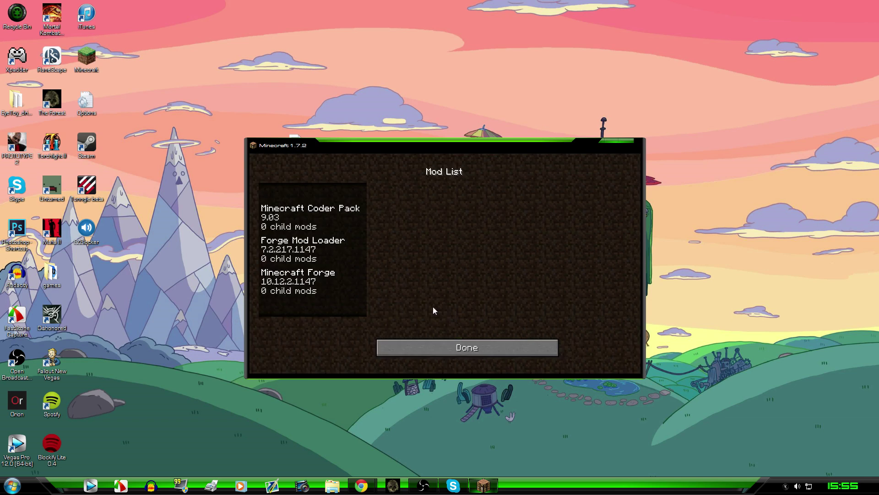
click(514, 344)
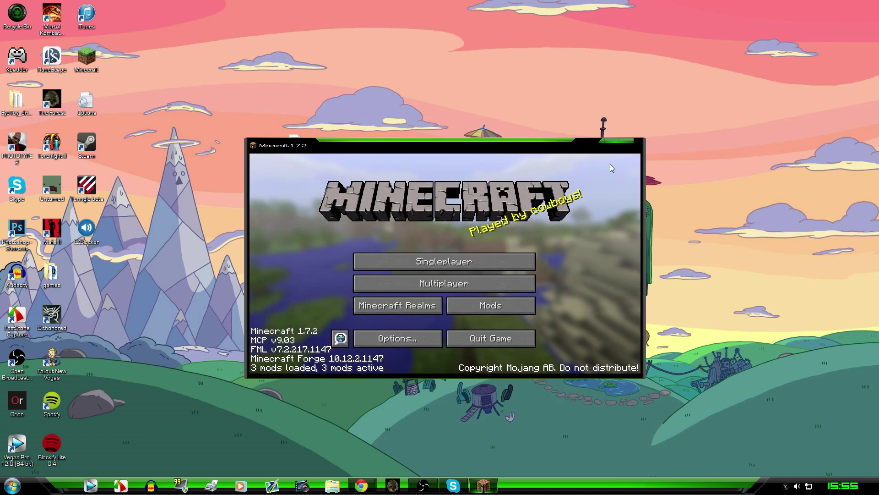
click(626, 141)
- Find the Roaming folder with %appdata%, open its .minecraft folder, and move the window clear of the desktop jars
key(super)
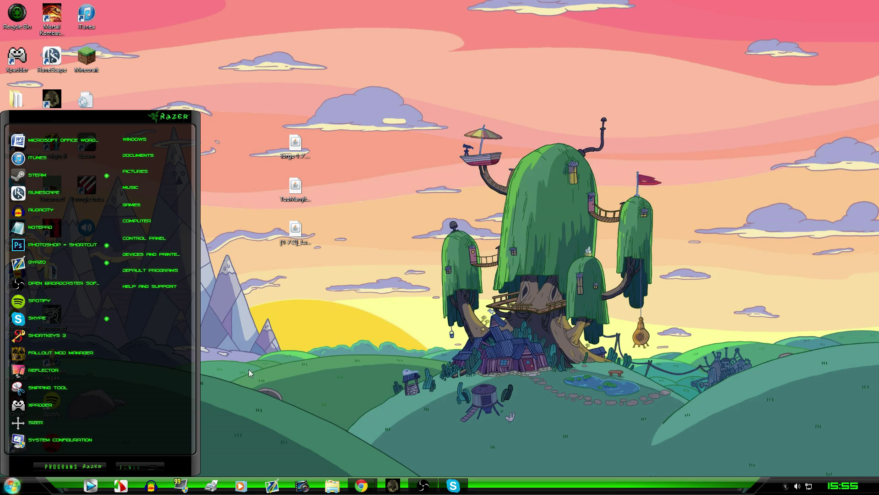
text(%appdata%)
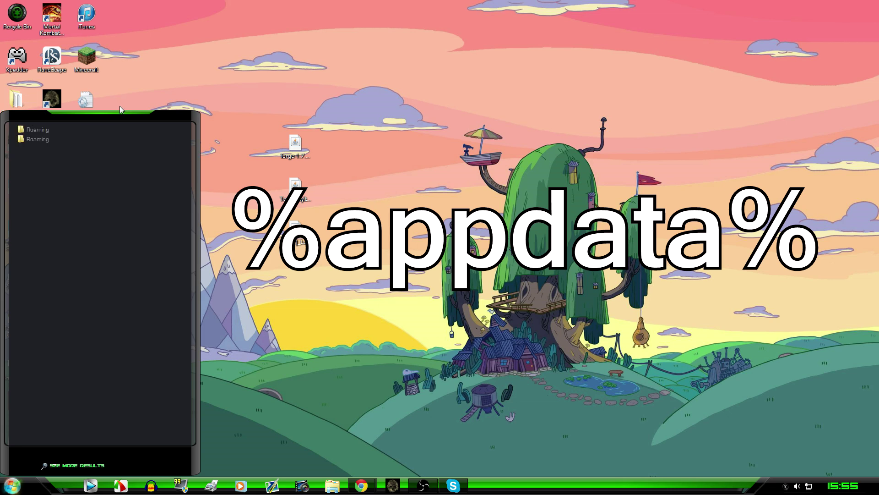
click(60, 139)
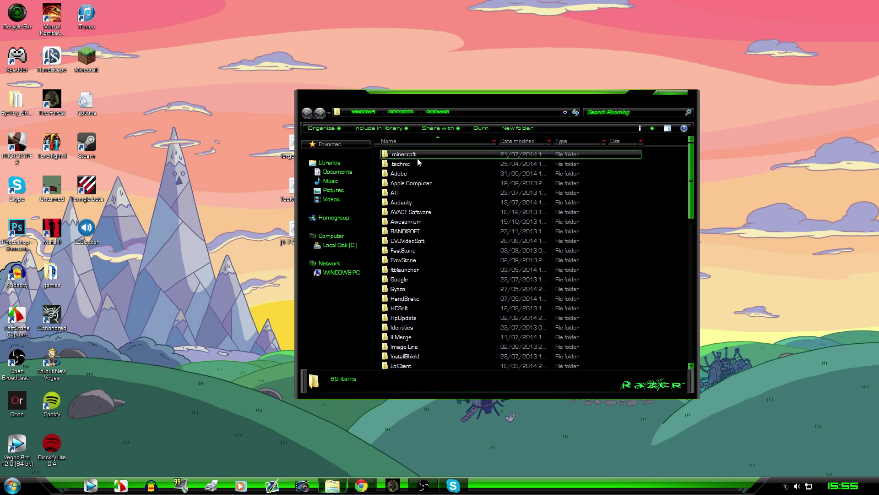
double_click(405, 156)
click(404, 194)
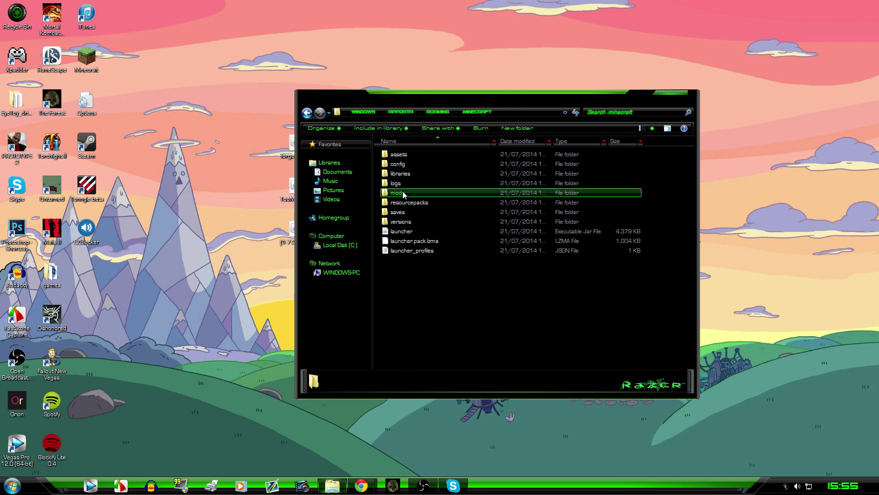
drag(418, 100, 495, 102)
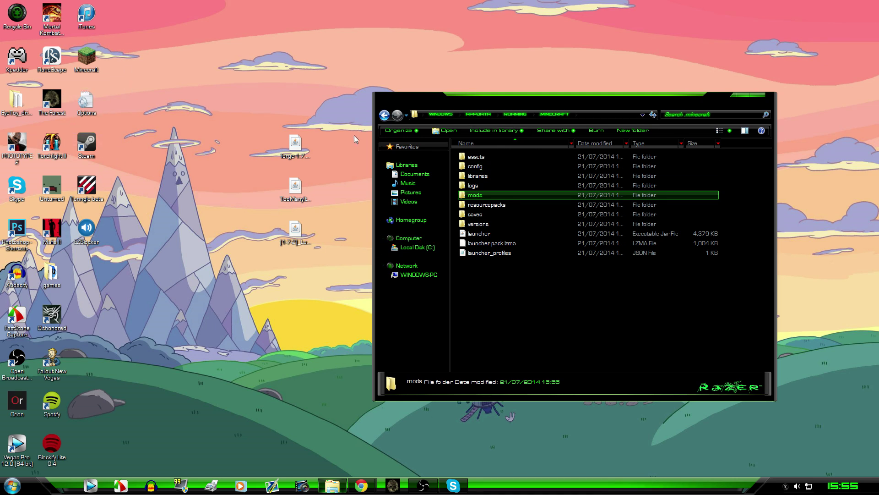
right_click(526, 304)
mouse_move(567, 409)
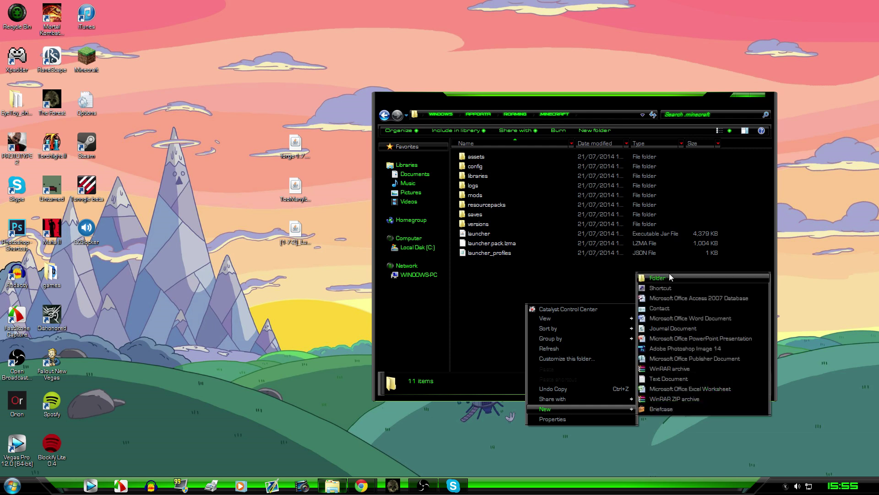
click(547, 280)
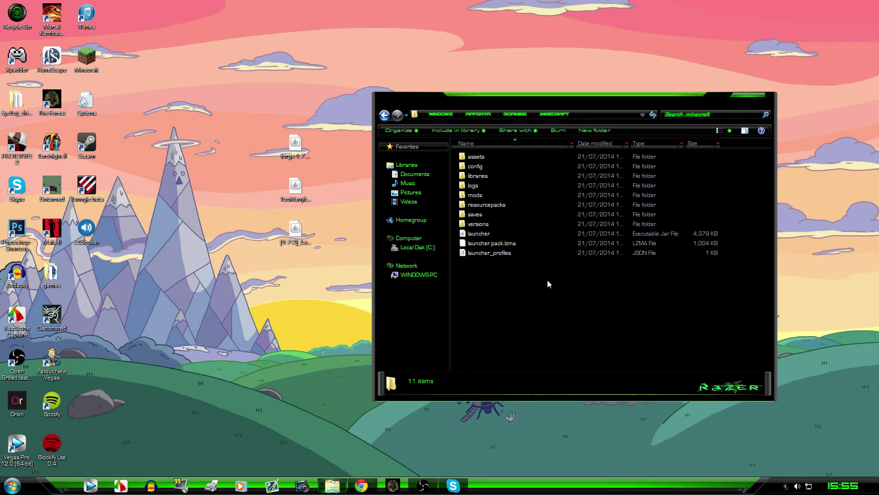
- Move the TooManyItems and Lucky Block jars from the desktop into the mods folder and start Minecraft with Forge again
double_click(483, 196)
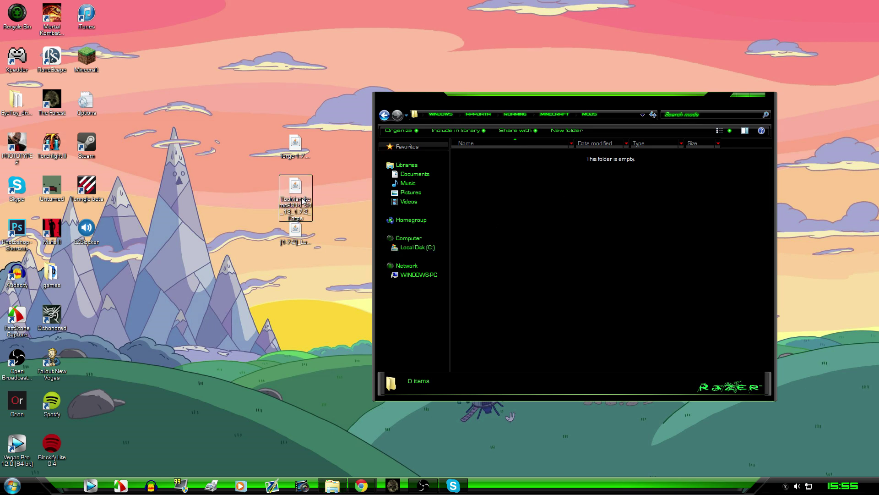
drag(334, 290, 510, 222)
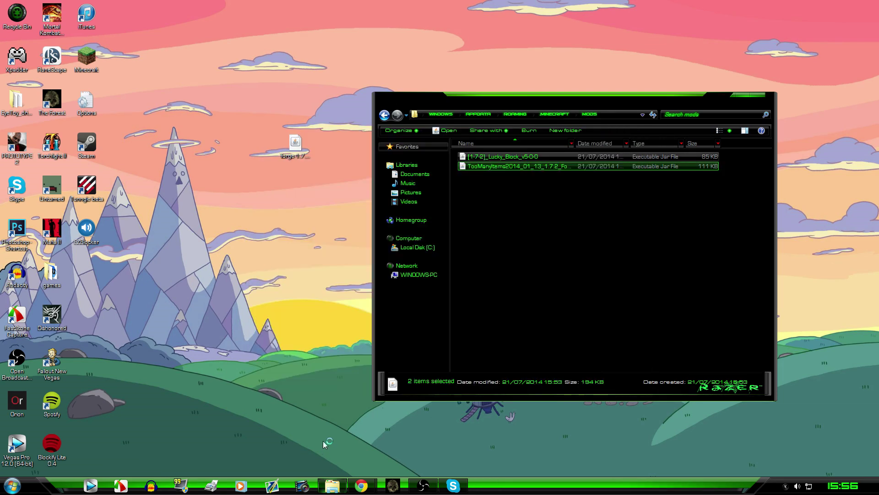
click(500, 320)
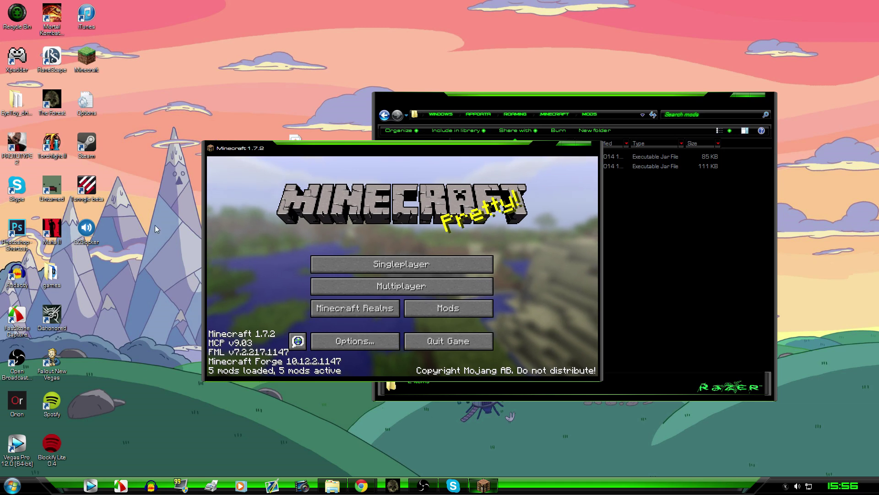
- Check the game's mod list for TooManyItems and Lucky Block and return to the title screen
click(479, 302)
scroll(284, 307, down, 3)
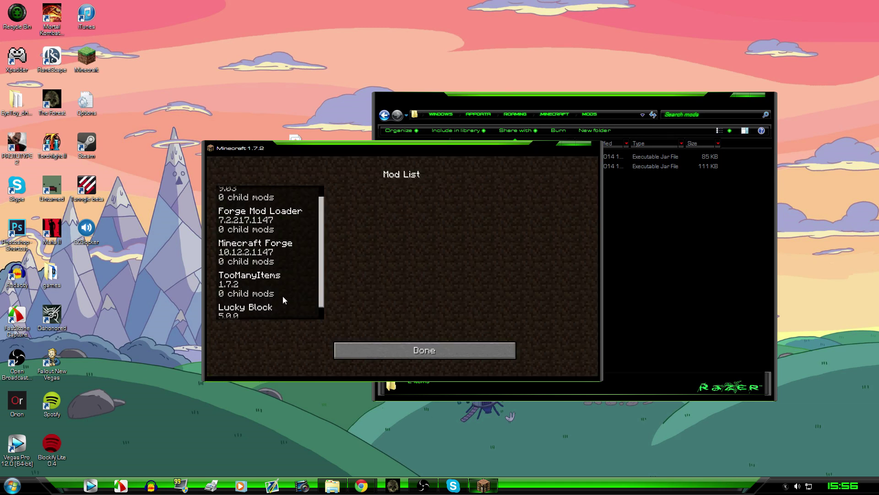
click(352, 350)
- Create a new singleplayer world in Creative mode
click(405, 262)
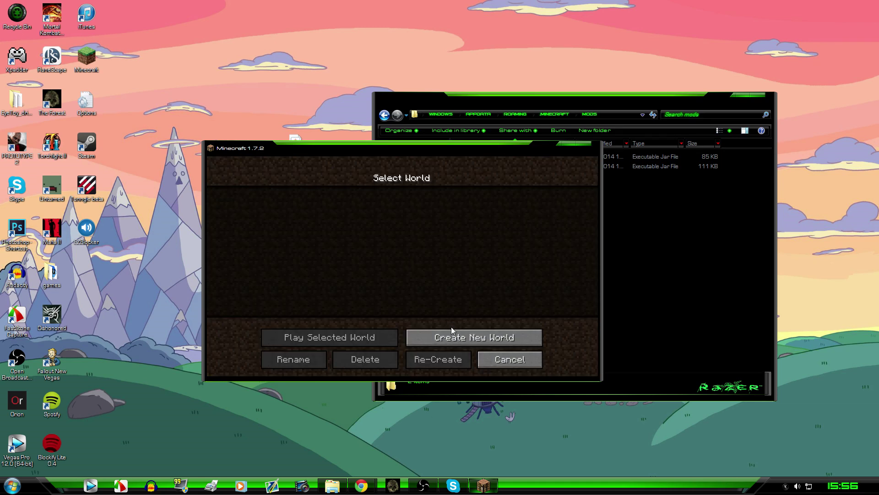
click(452, 331)
click(408, 275)
click(407, 275)
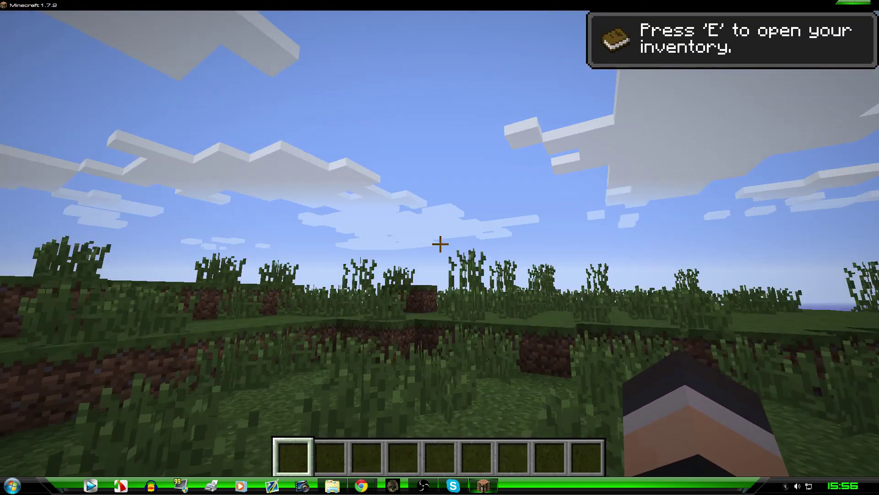
- Search the creative inventory's items for "lu" to look for the lucky blocks
key(e)
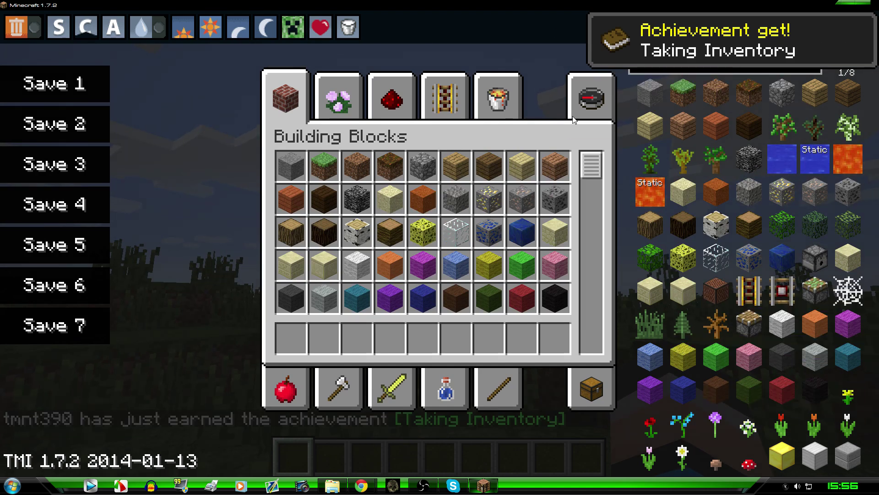
click(591, 97)
text(lu)
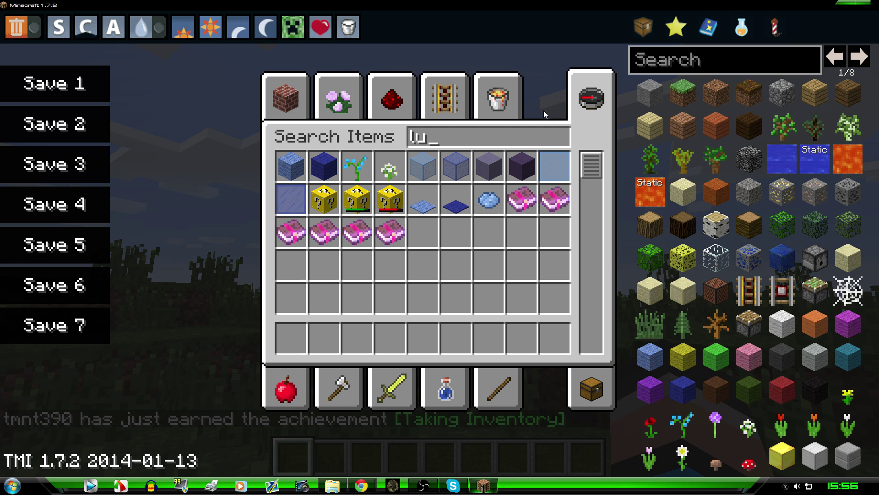
- Leave the inventory, save the world and quit to the title screen
key(Escape)
key(Escape)
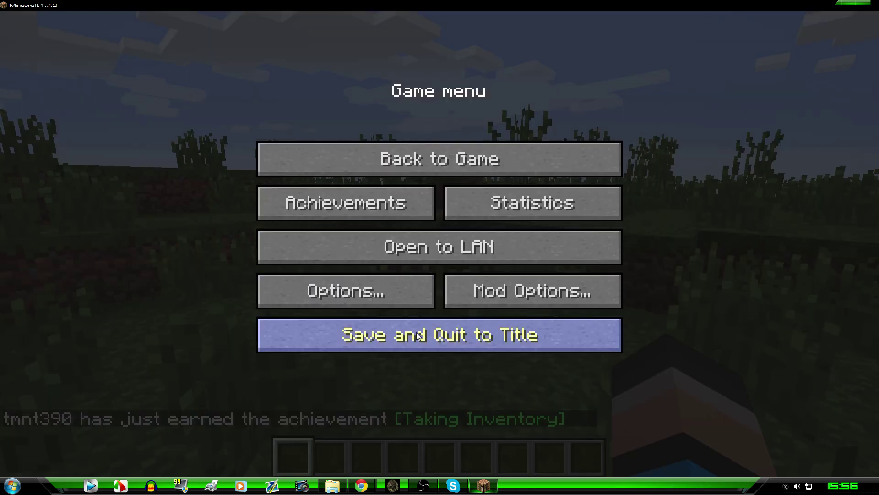
click(430, 325)
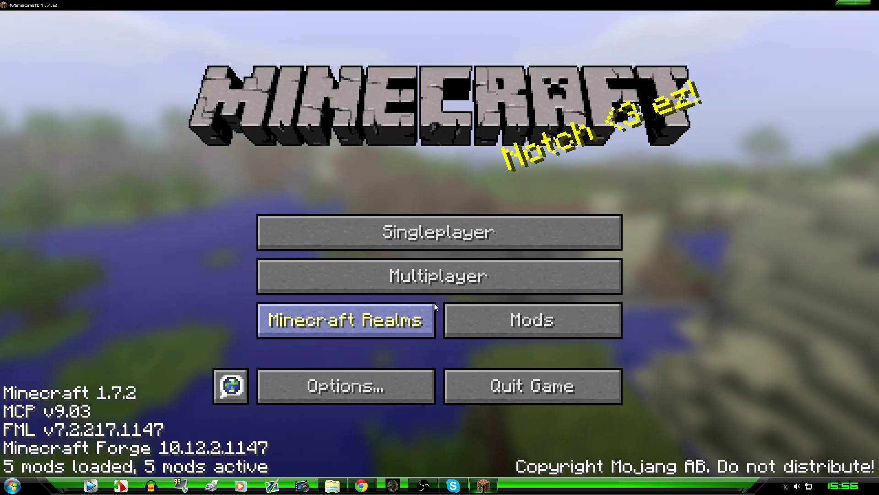